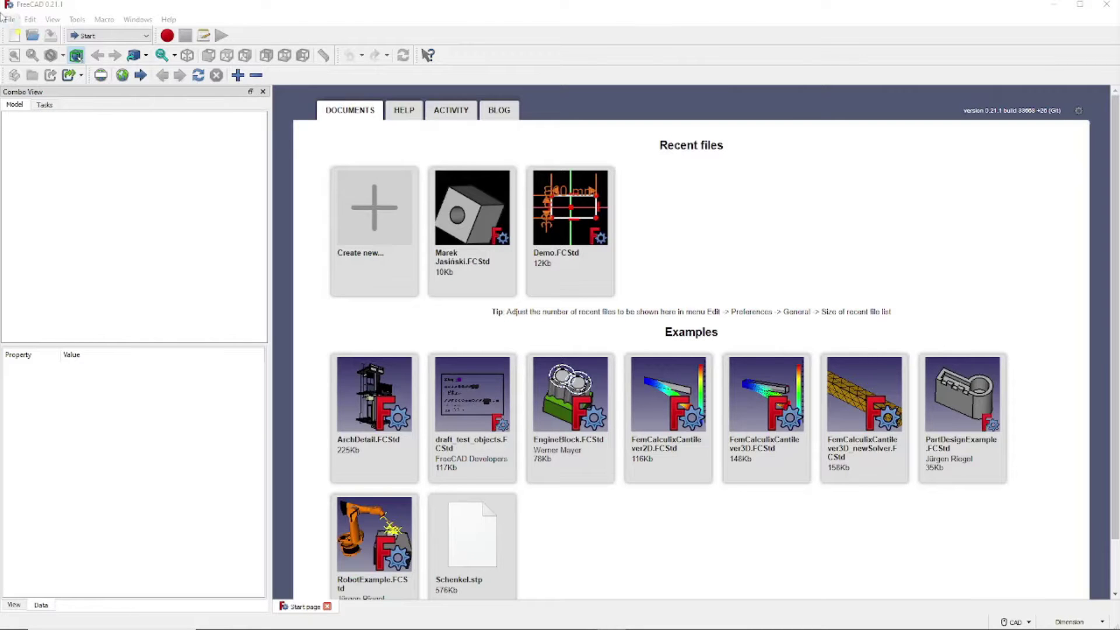
Step: Create a new empty FreeCAD document named Unnamed with File > New
left_click(10, 20)
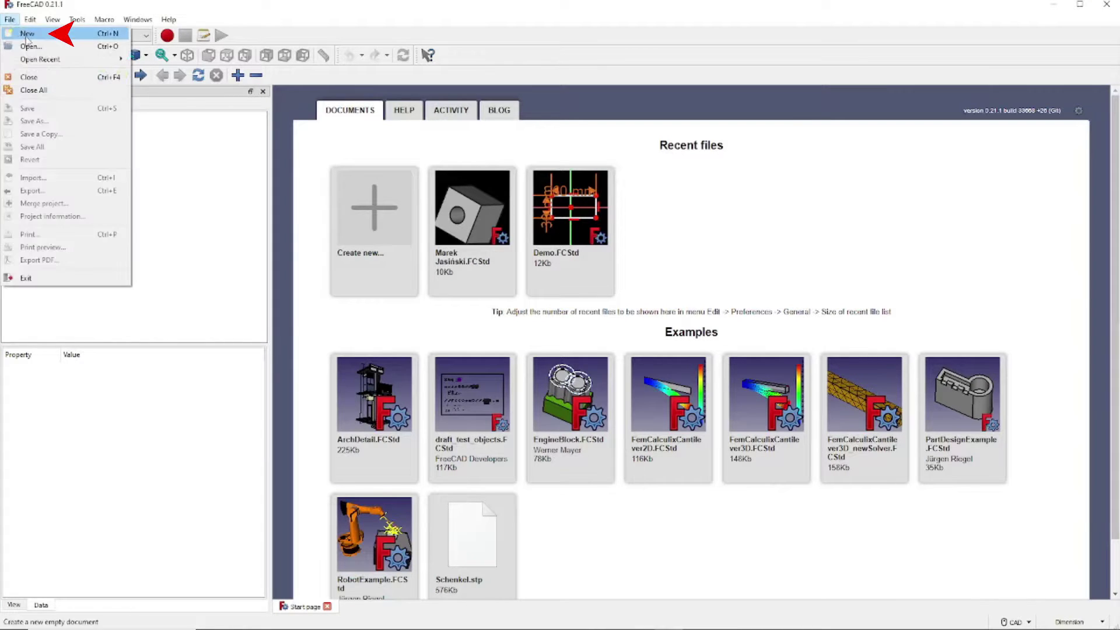
left_click(27, 35)
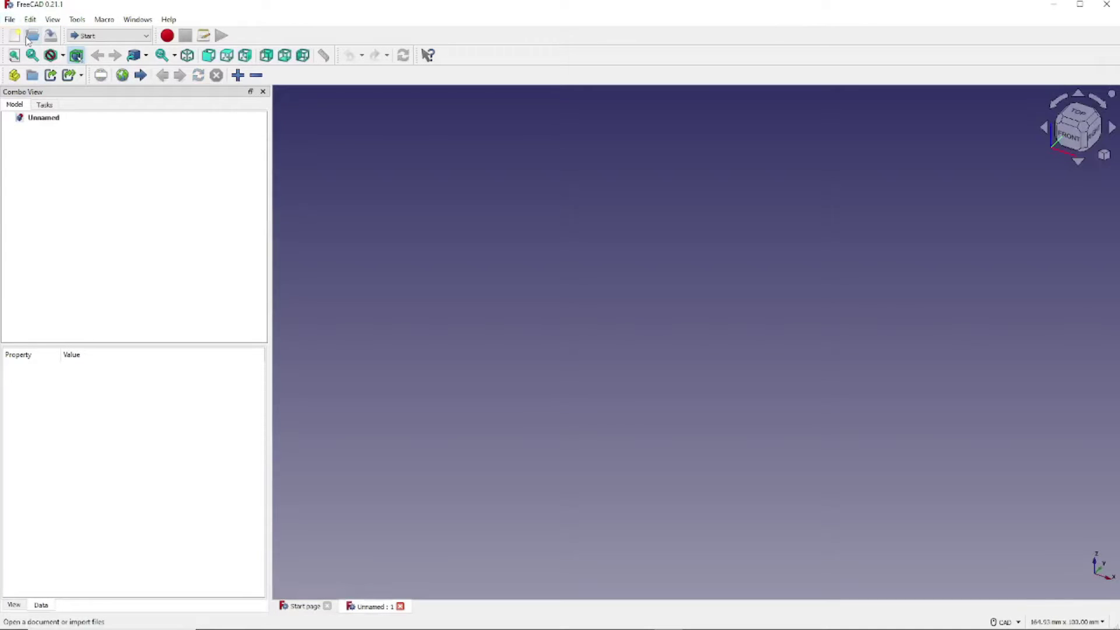
left_click(147, 37)
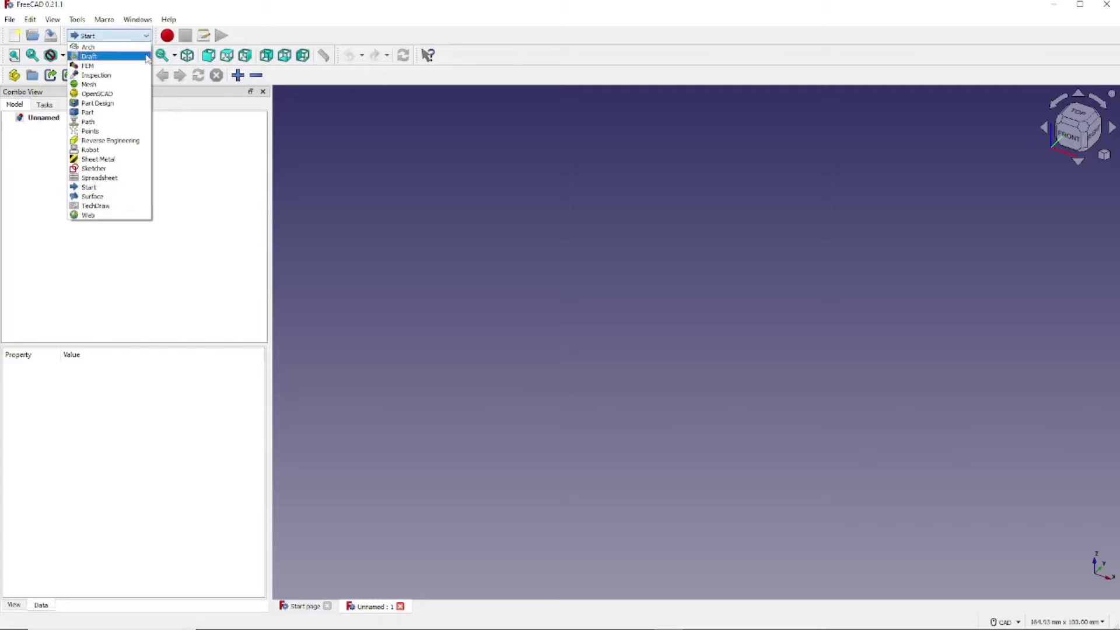
Step: In the Part workbench, add a Cube and confirm its 10 × 10 × 10 mm dimensions
left_click(137, 114)
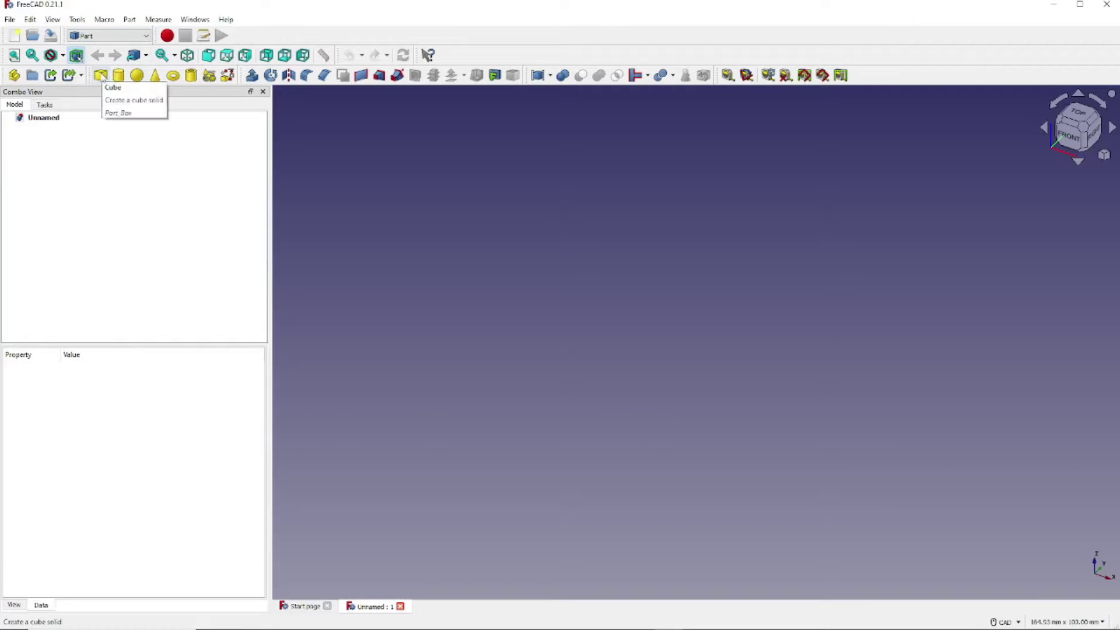
left_click(100, 75)
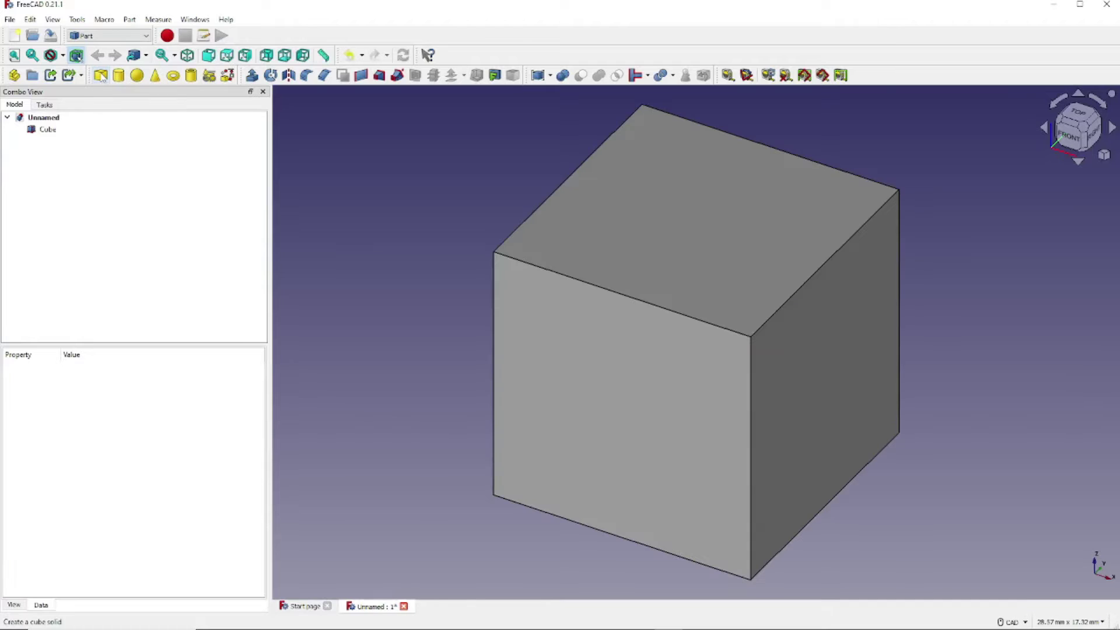
left_click(36, 131)
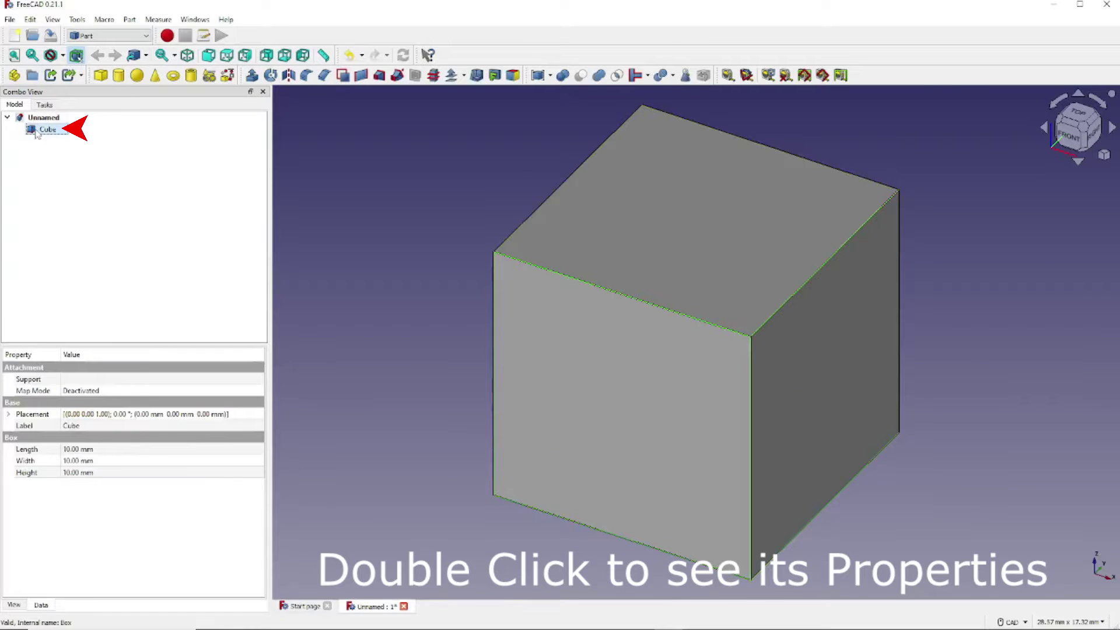
double_click(36, 129)
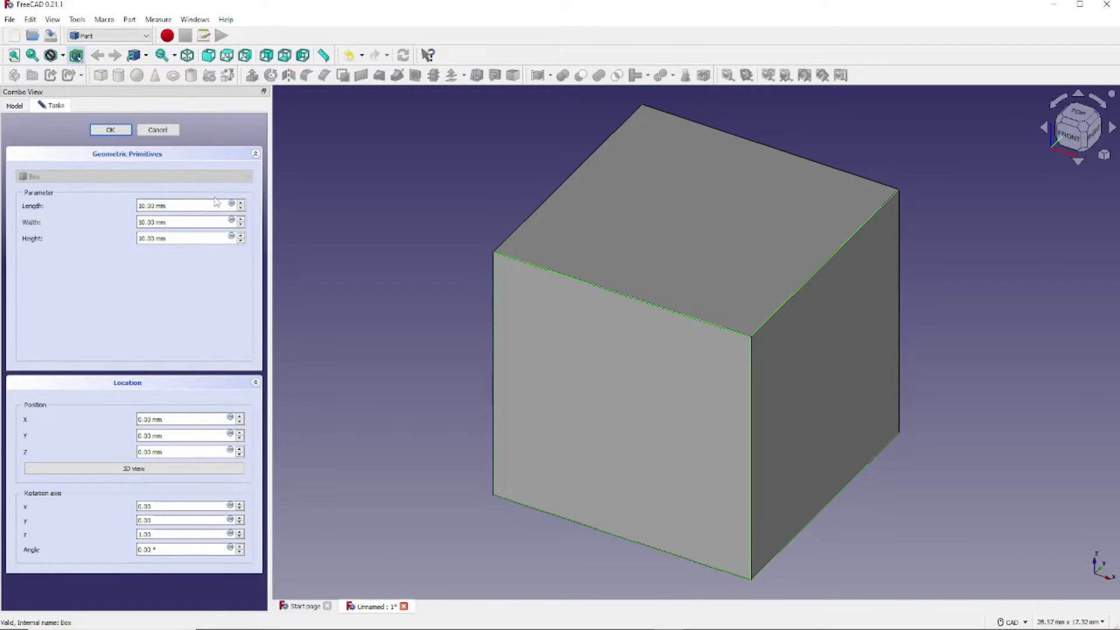
left_click(210, 223)
left_click(214, 240)
left_click(109, 130)
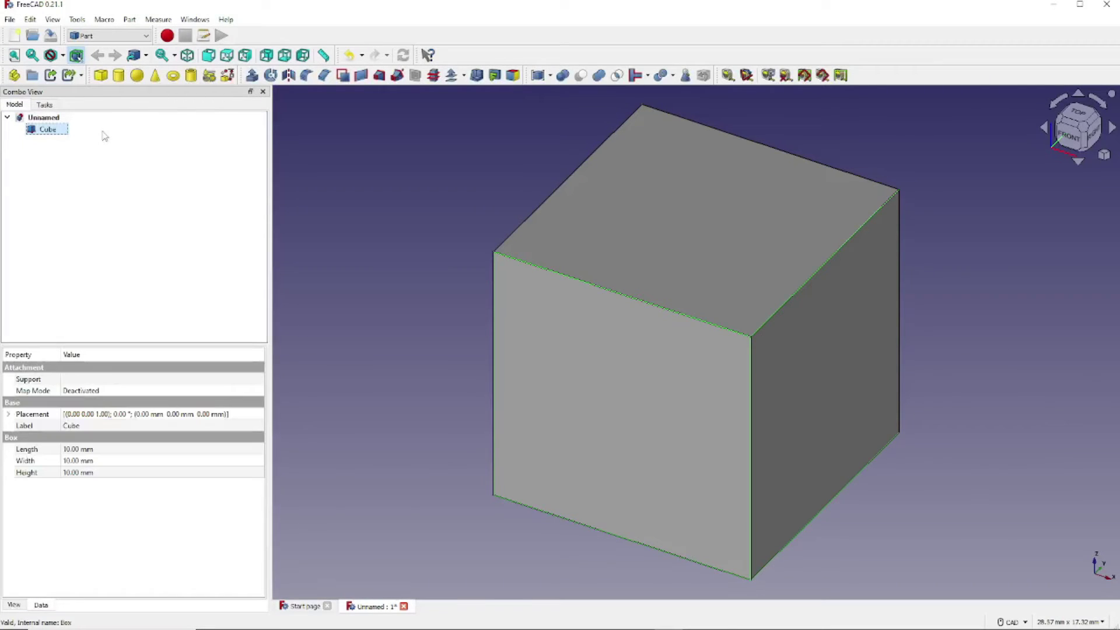
Step: Add a 2 mm radius Cylinder and set its height to 12 mm
left_click(119, 75)
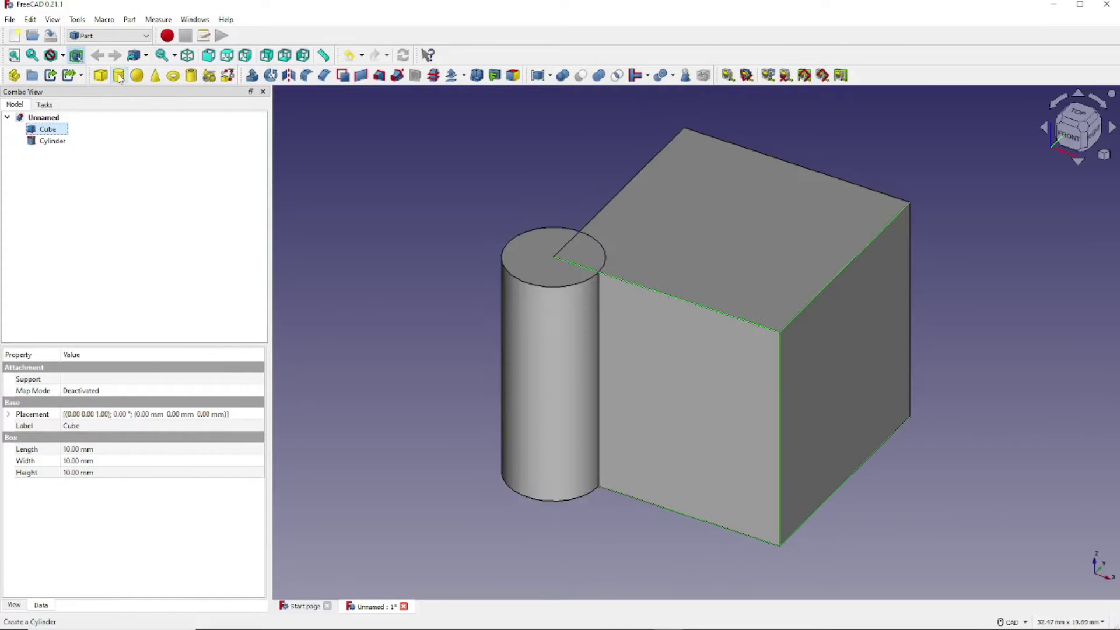
left_click(38, 143)
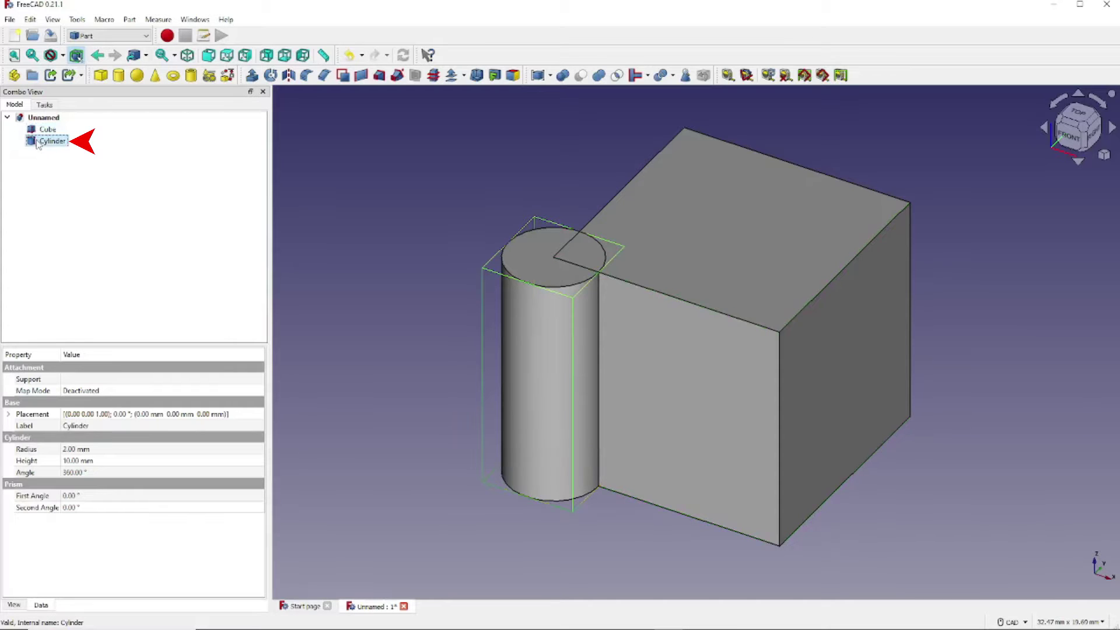
double_click(38, 143)
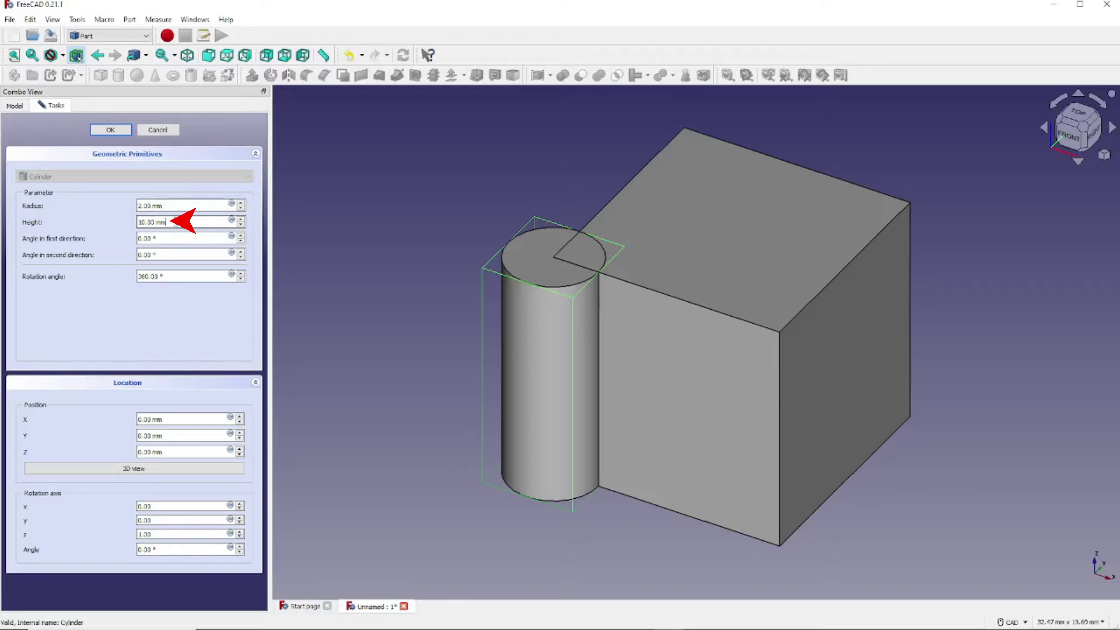
left_click_drag(184, 221, 135, 224)
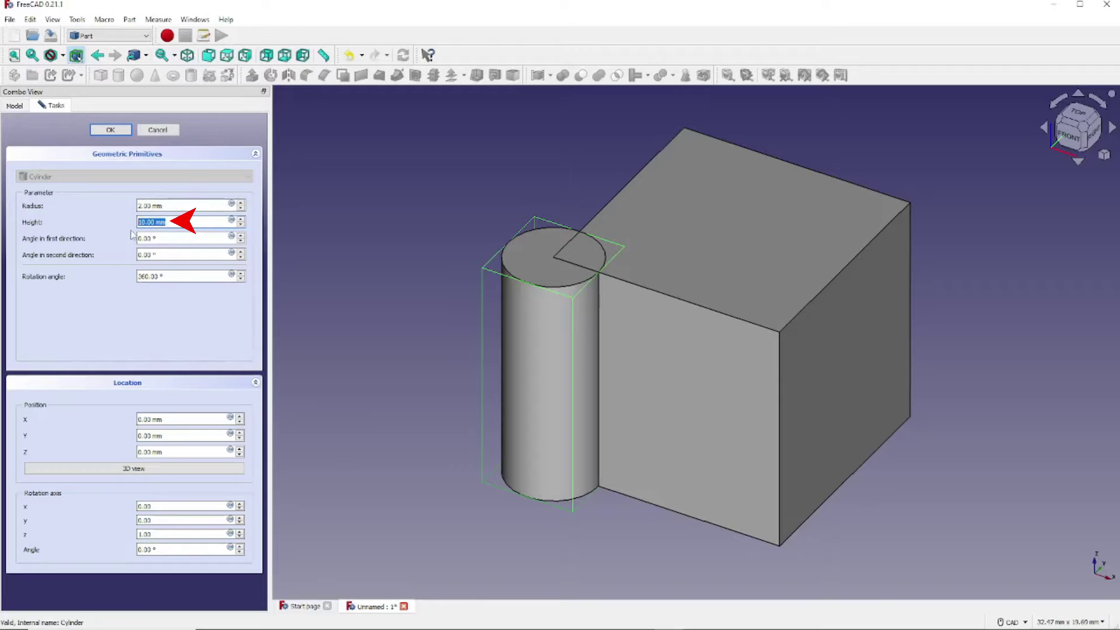
type("12")
key("Tab")
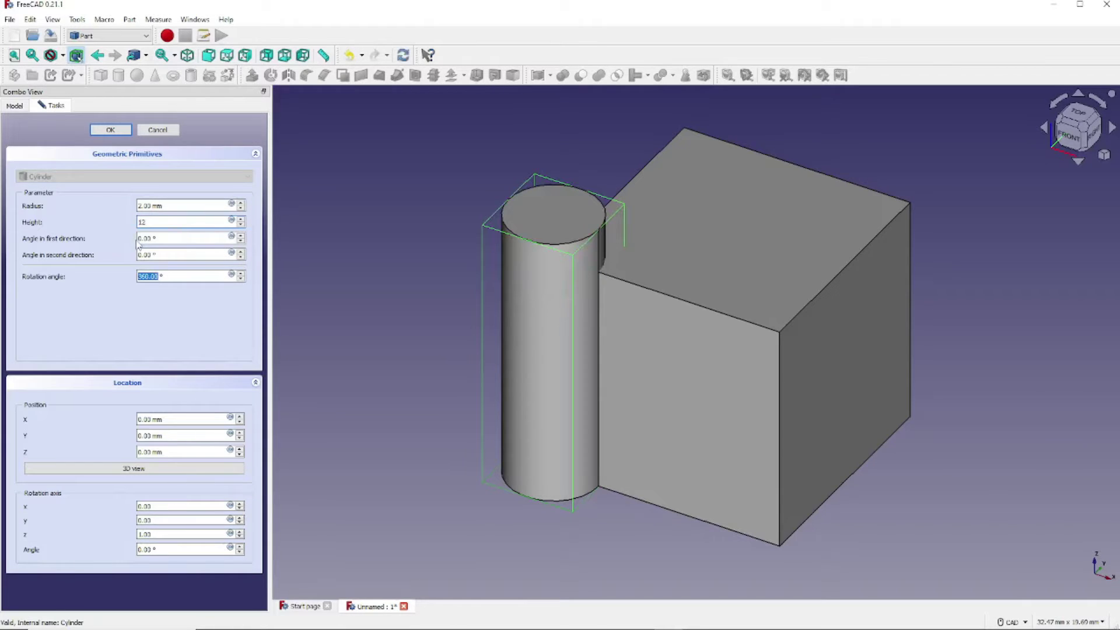
Step: Rotate the cylinder 90° about the X axis (axis x=1, z=0) so it lies horizontally
double_click(186, 506)
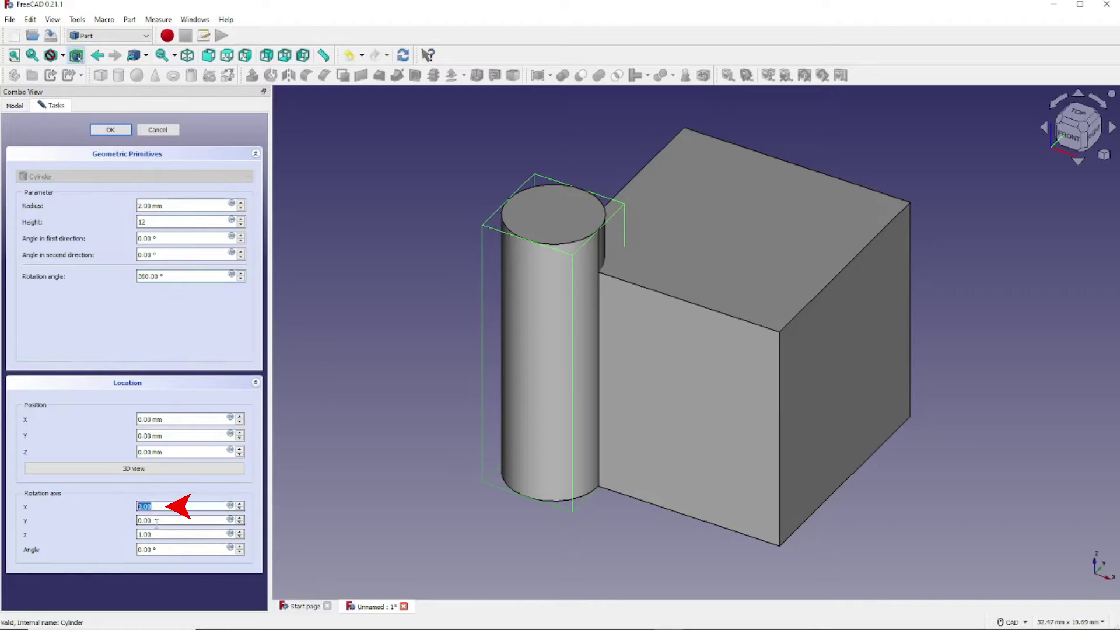
type("1")
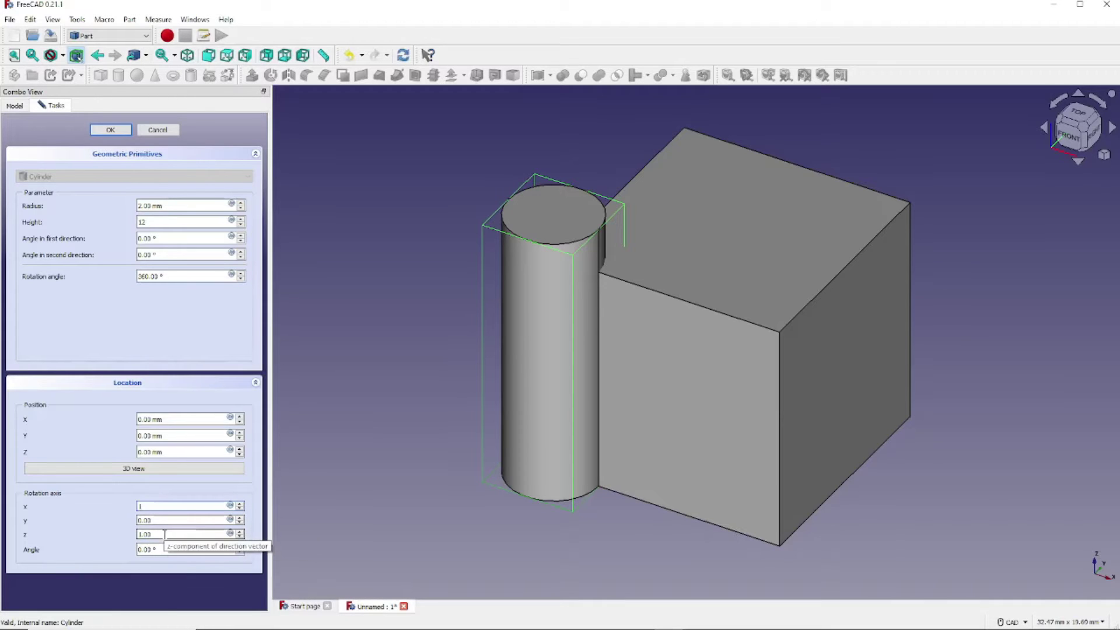
left_click(164, 534)
left_click_drag(165, 534, 133, 535)
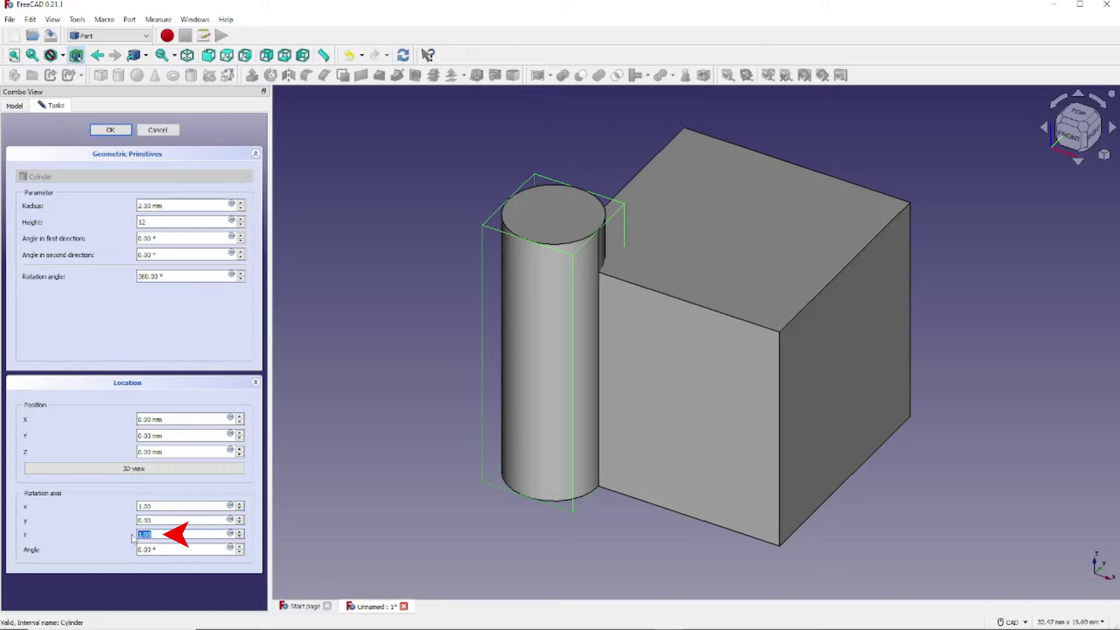
type("0")
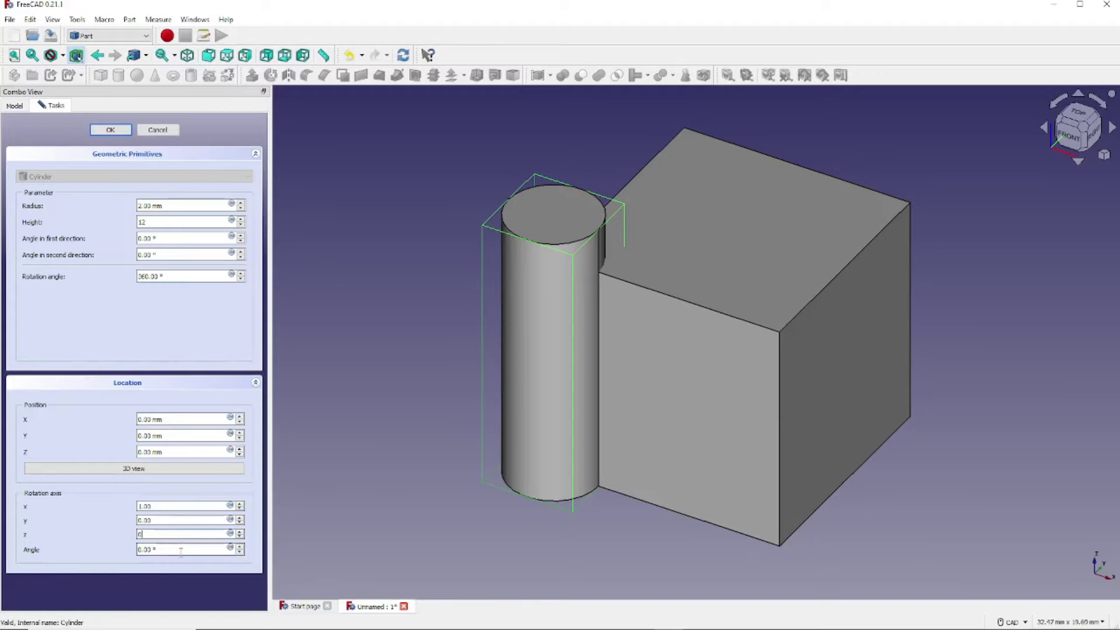
left_click_drag(181, 551, 138, 551)
type("5")
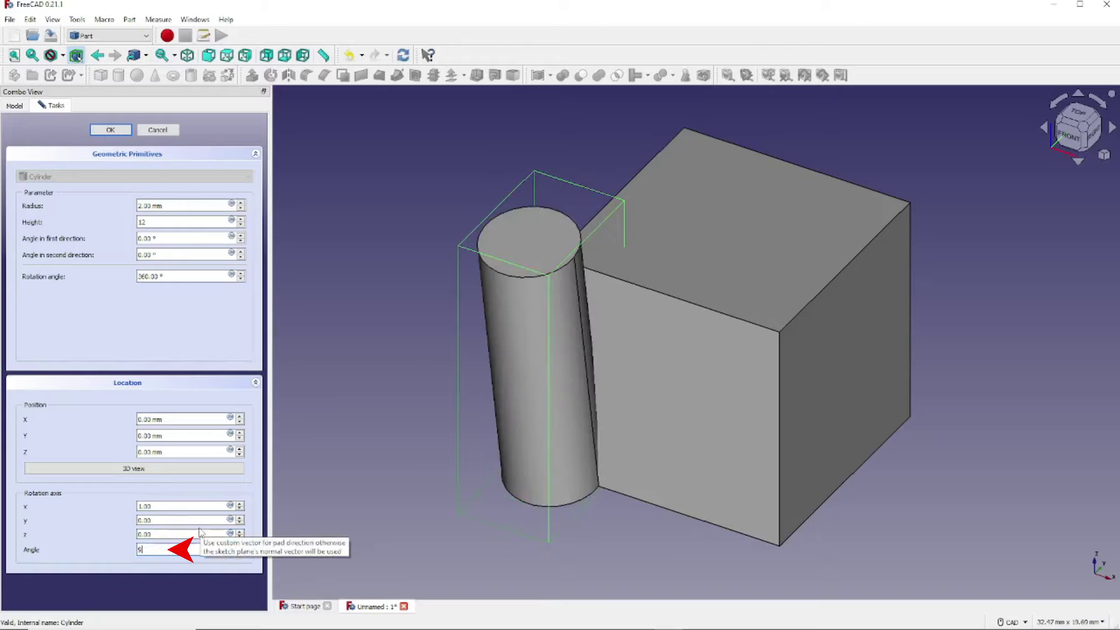
key("BackSpace")
type("90")
key("Return")
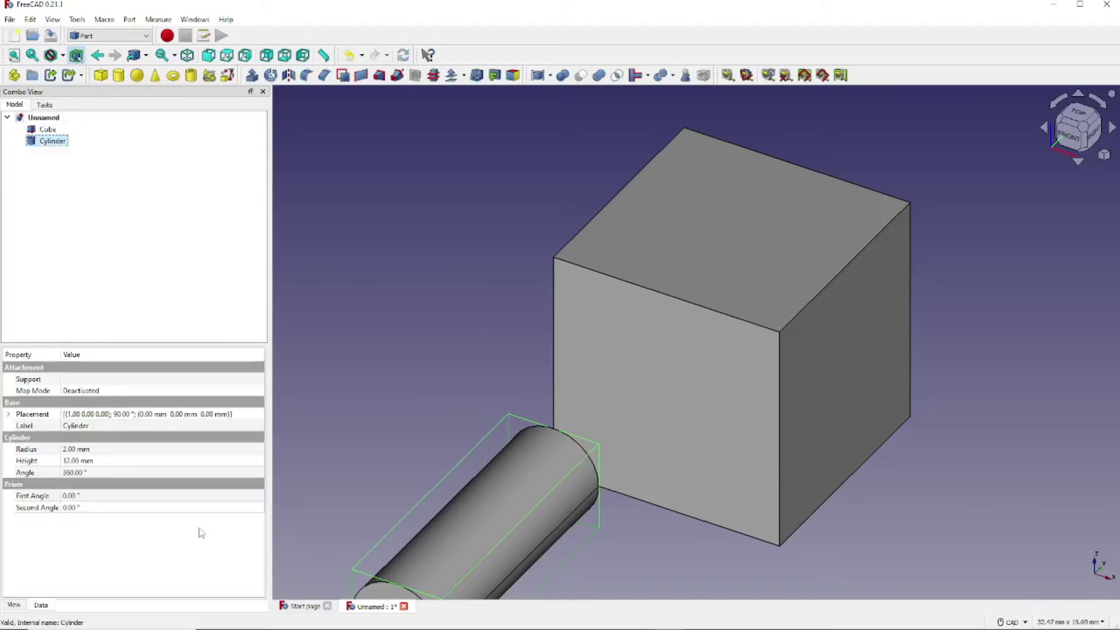
Step: Cycle through the right, front, top, rear, bottom and left views, ending on isometric
left_click(245, 55)
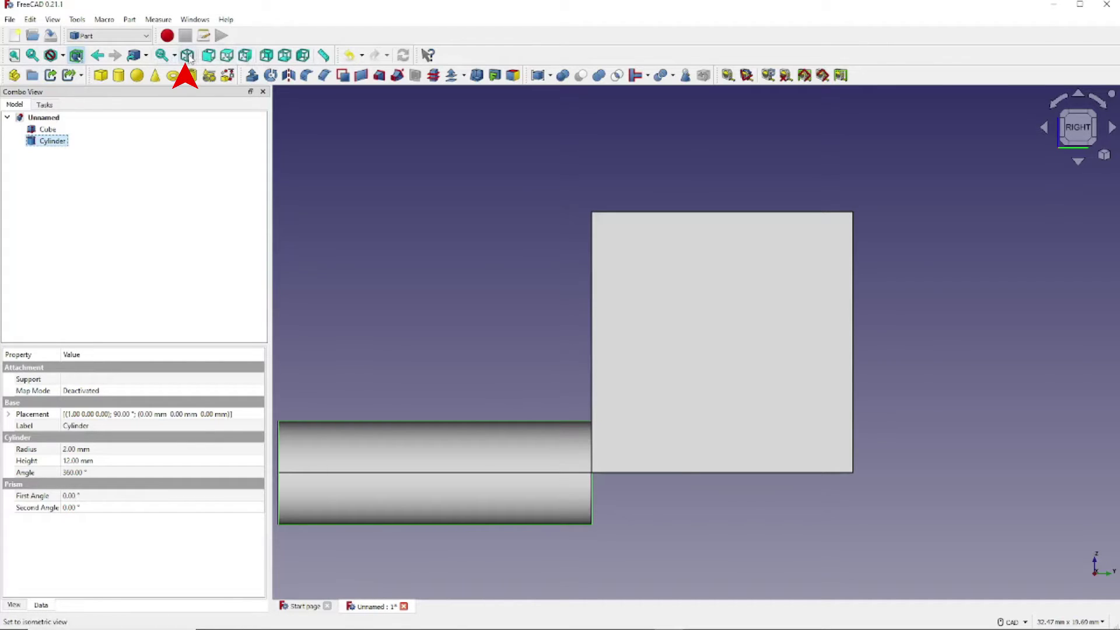
left_click(188, 55)
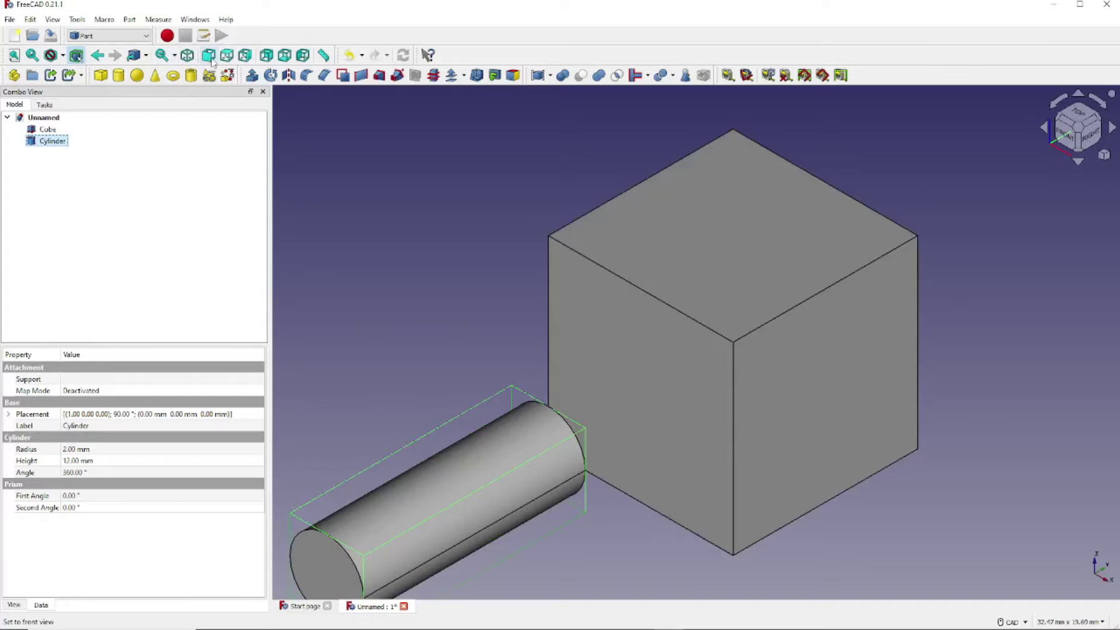
left_click(210, 58)
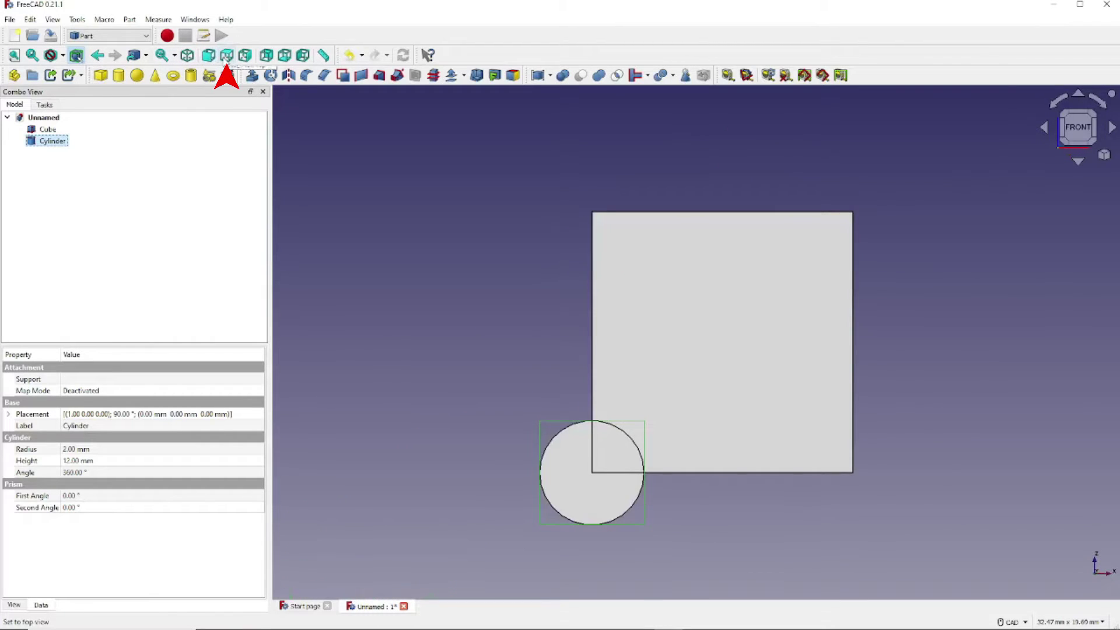
left_click(227, 55)
left_click(244, 55)
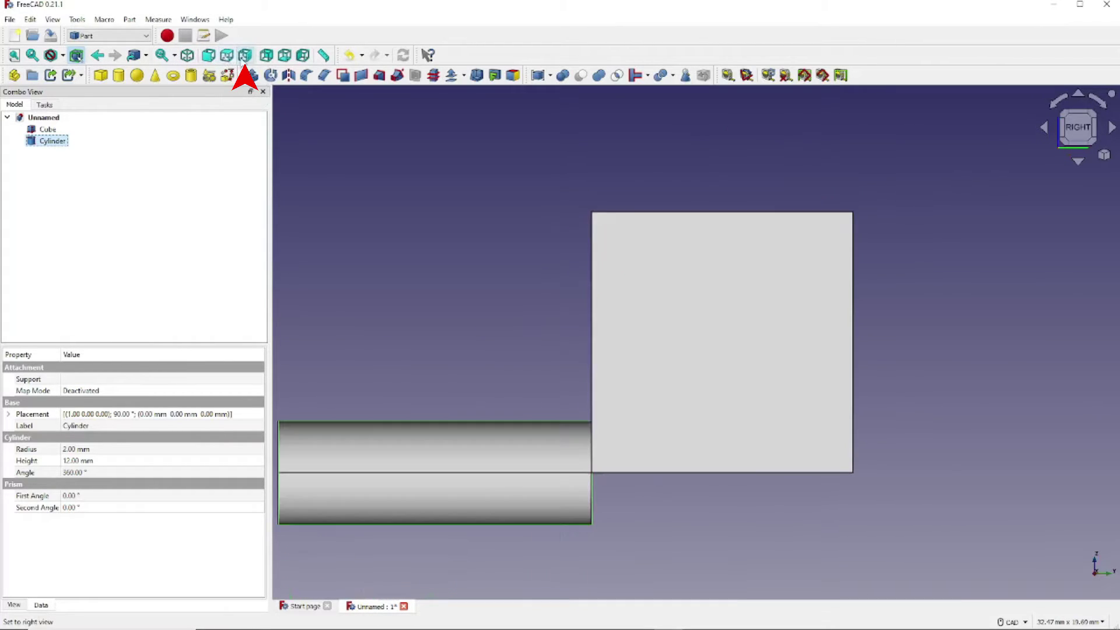
left_click(267, 55)
left_click(284, 55)
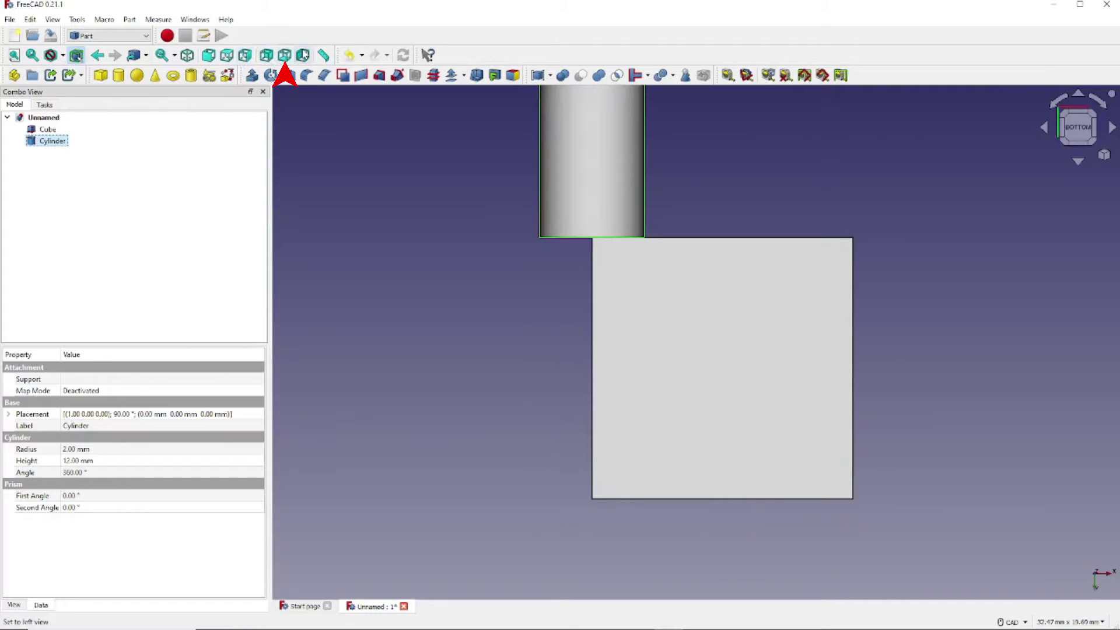
left_click(303, 55)
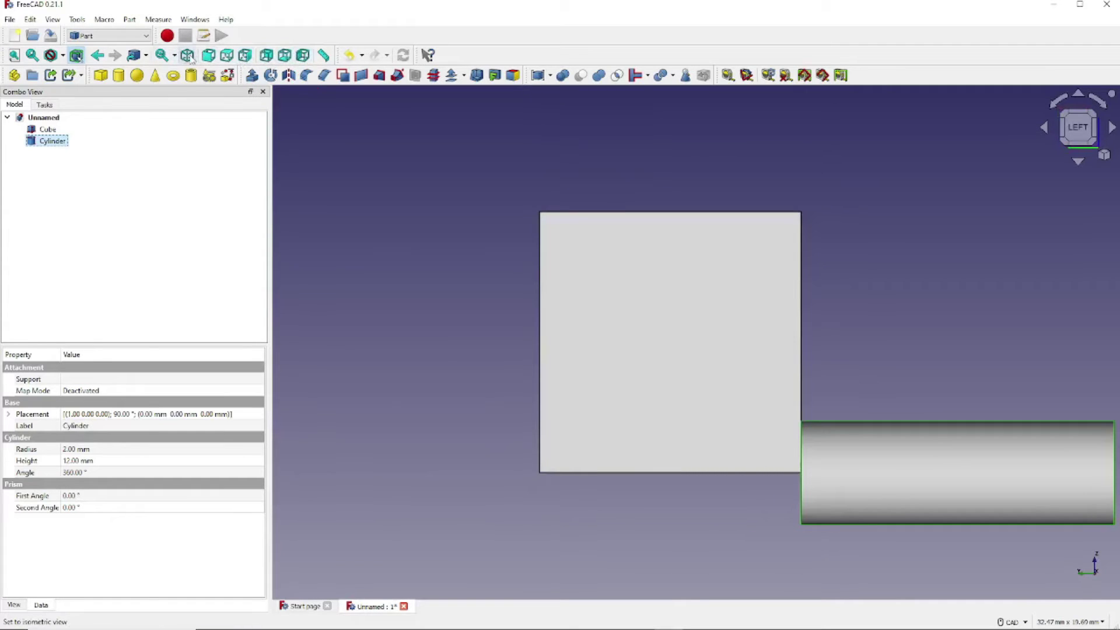
left_click(187, 55)
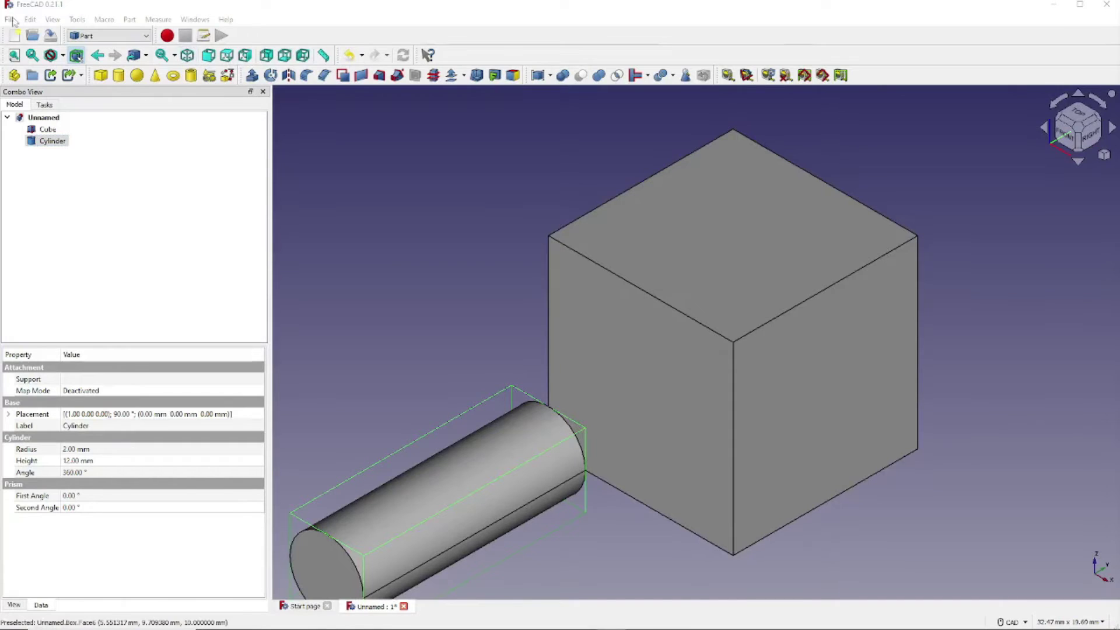
Step: Fit the whole model in the window with View > Standard views > Fit all
left_click(54, 22)
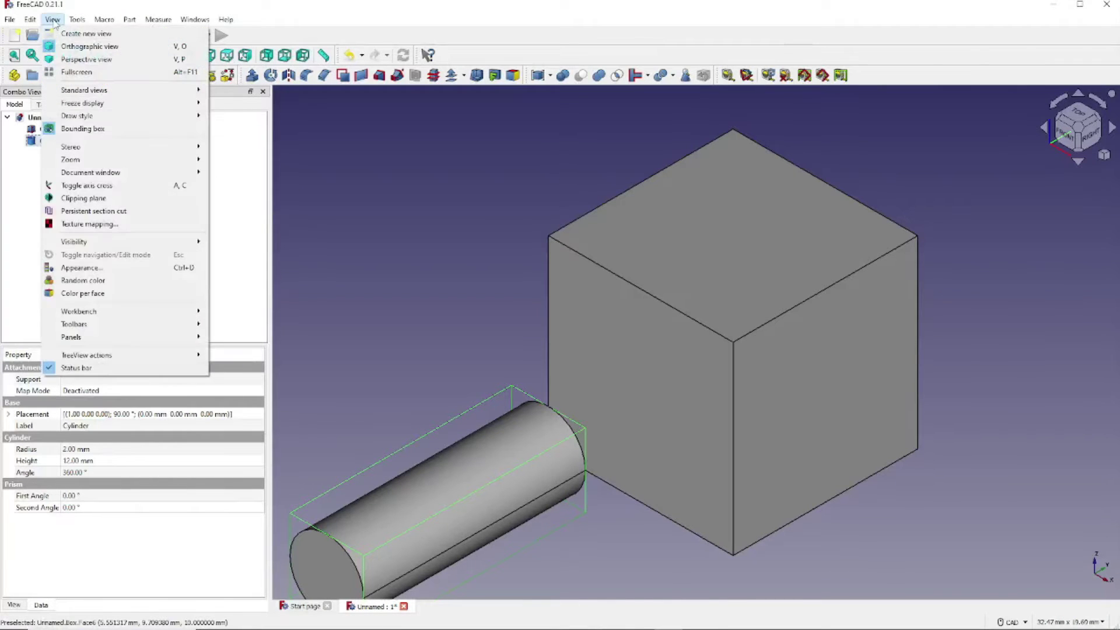
mouse_move(100, 92)
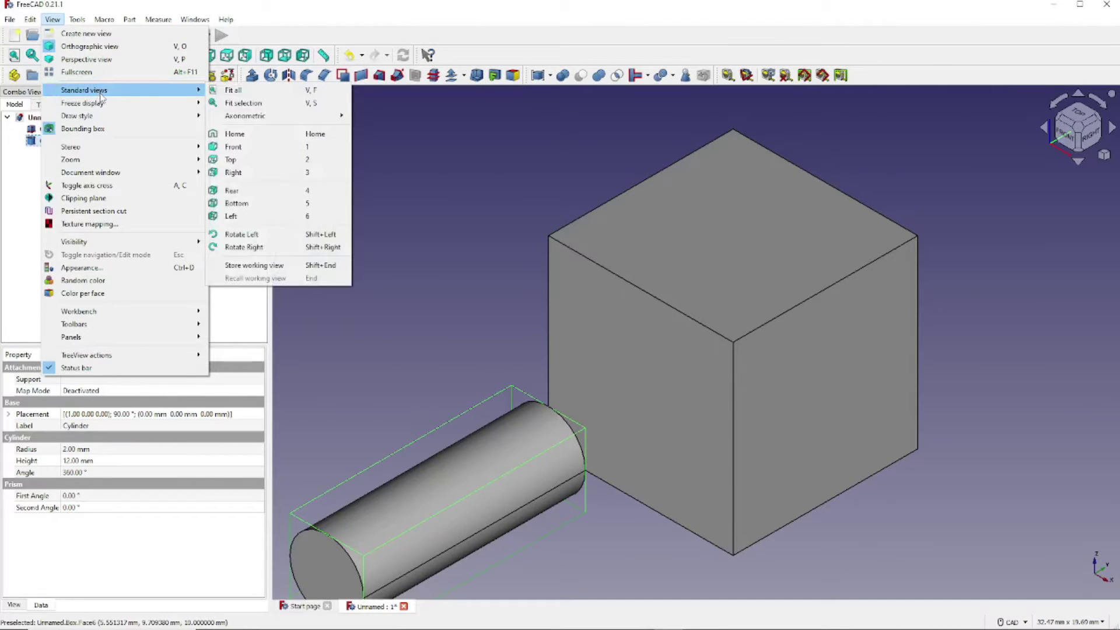
key("Escape")
left_click(227, 96)
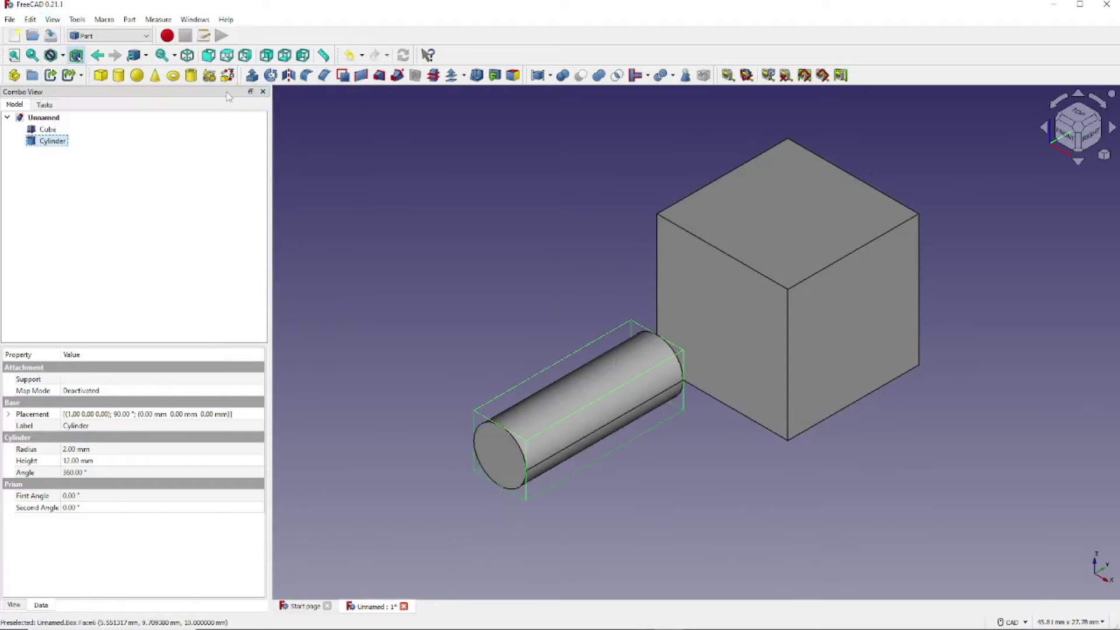
Step: Set the cylinder's position to X 5, Y 11, Z 5 so it pierces the cube
double_click(35, 143)
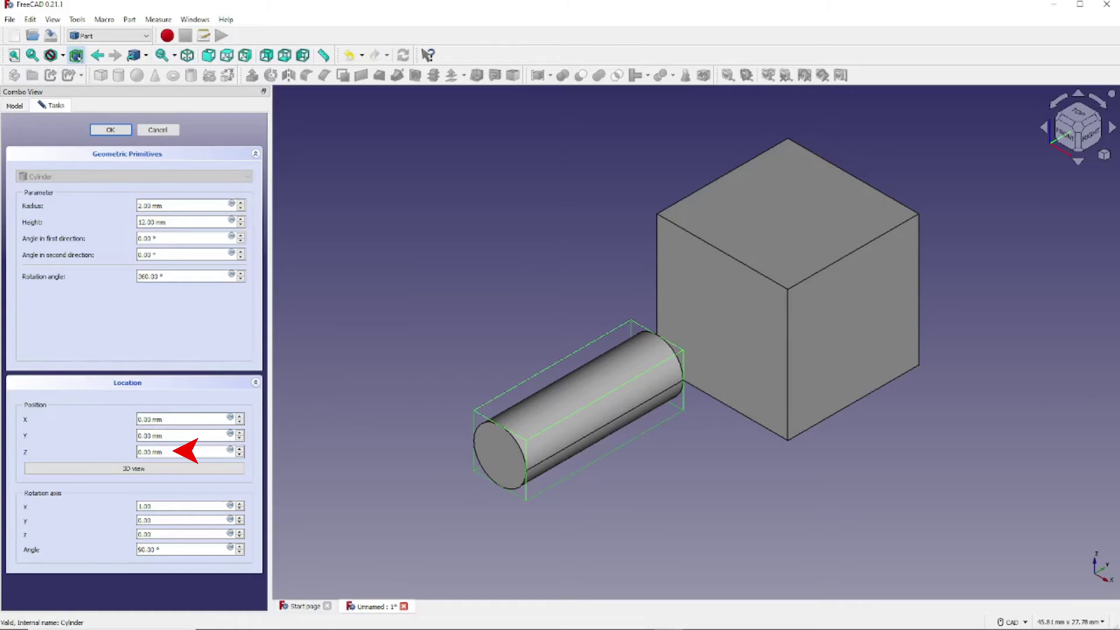
left_click_drag(163, 452, 129, 442)
type("5")
key("Tab")
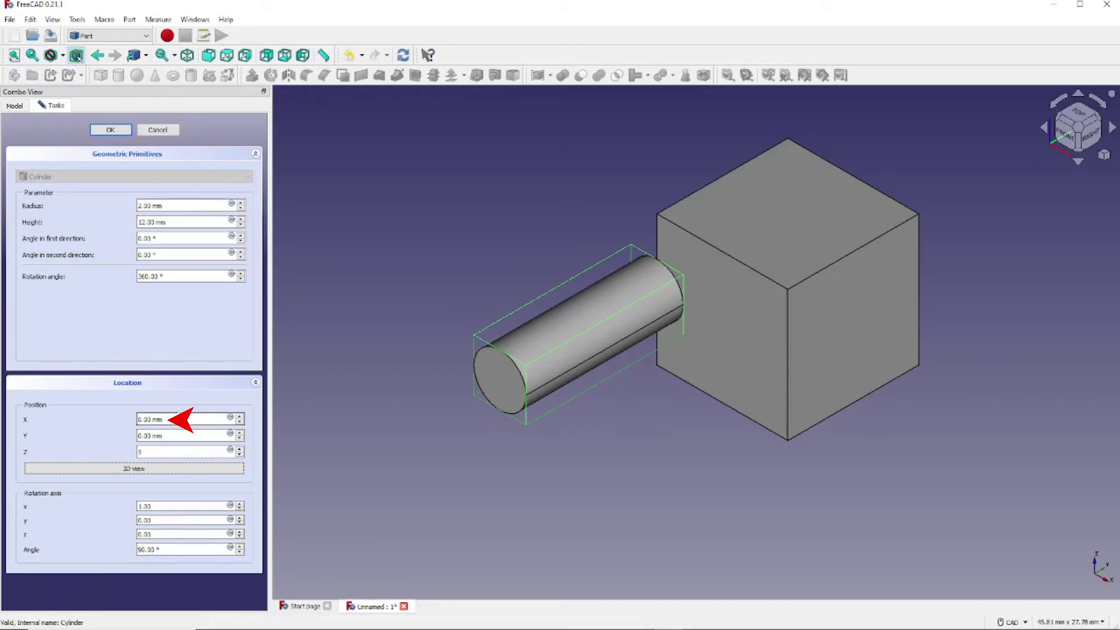
left_click_drag(163, 419, 139, 427)
type("5")
key("Tab")
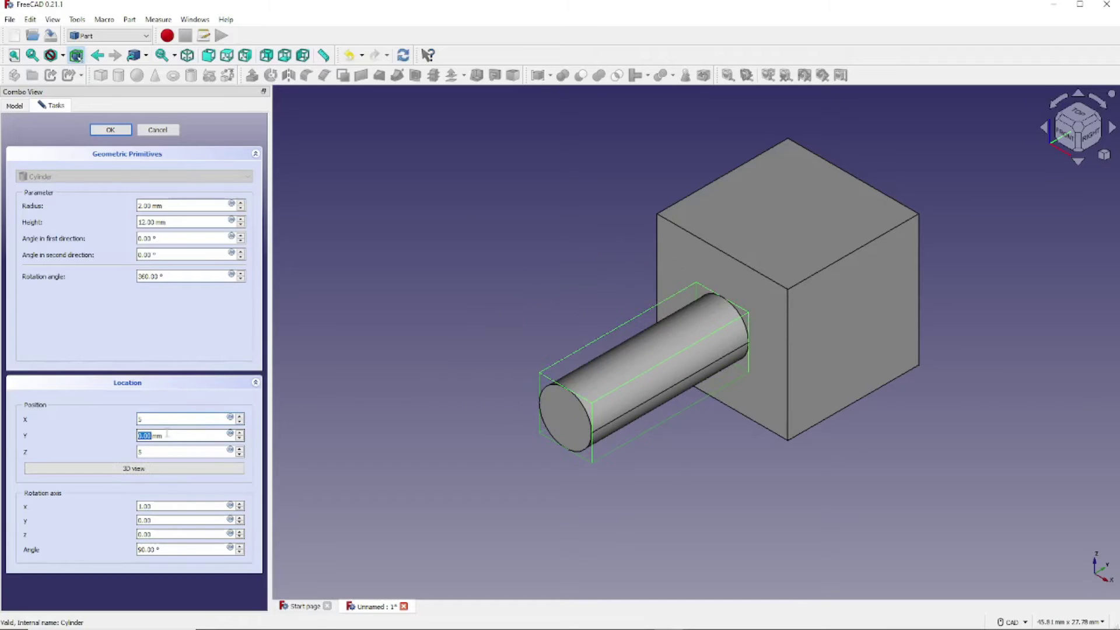
left_click_drag(164, 436, 134, 437)
type("11")
key("Tab")
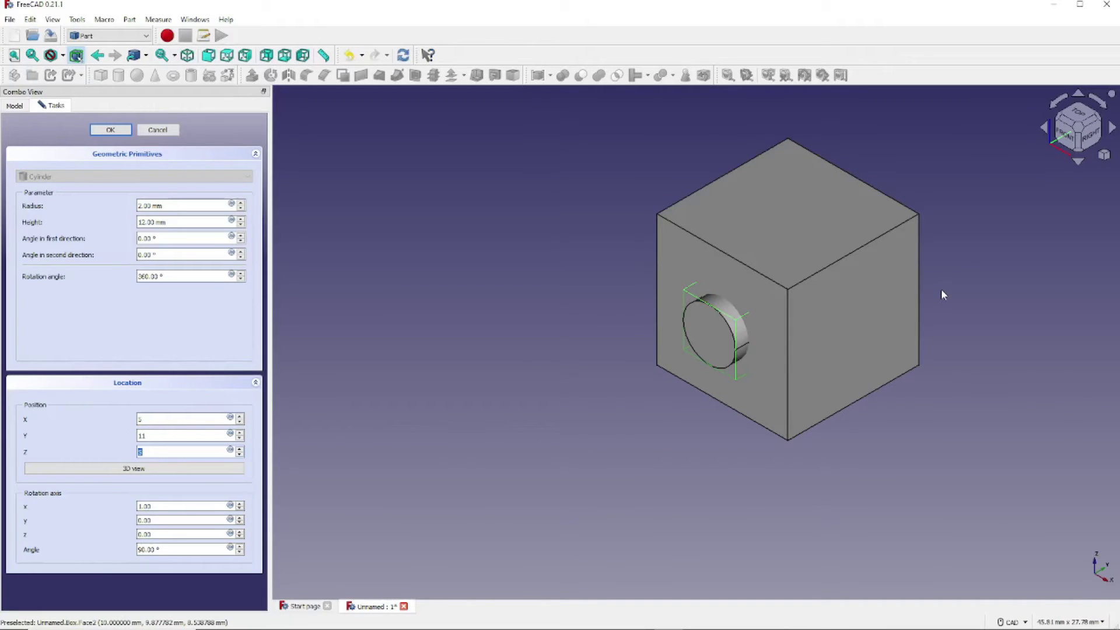
middle_click_drag(943, 295, 859, 290)
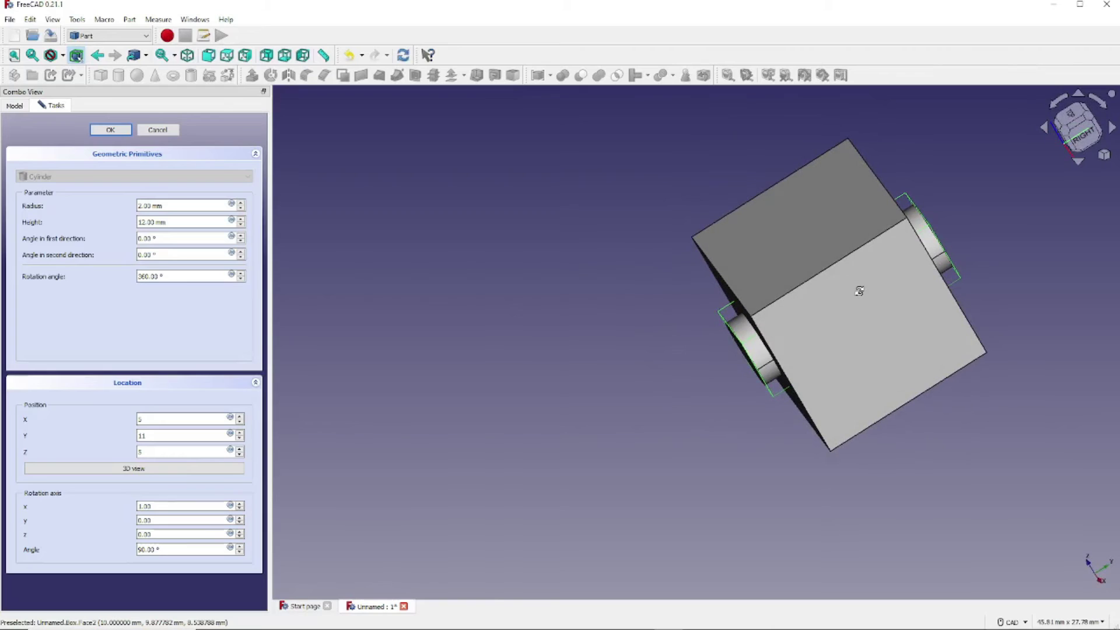
Step: View the cylinder isometrically with Fit selection, then confirm its placement with OK
left_click(188, 57)
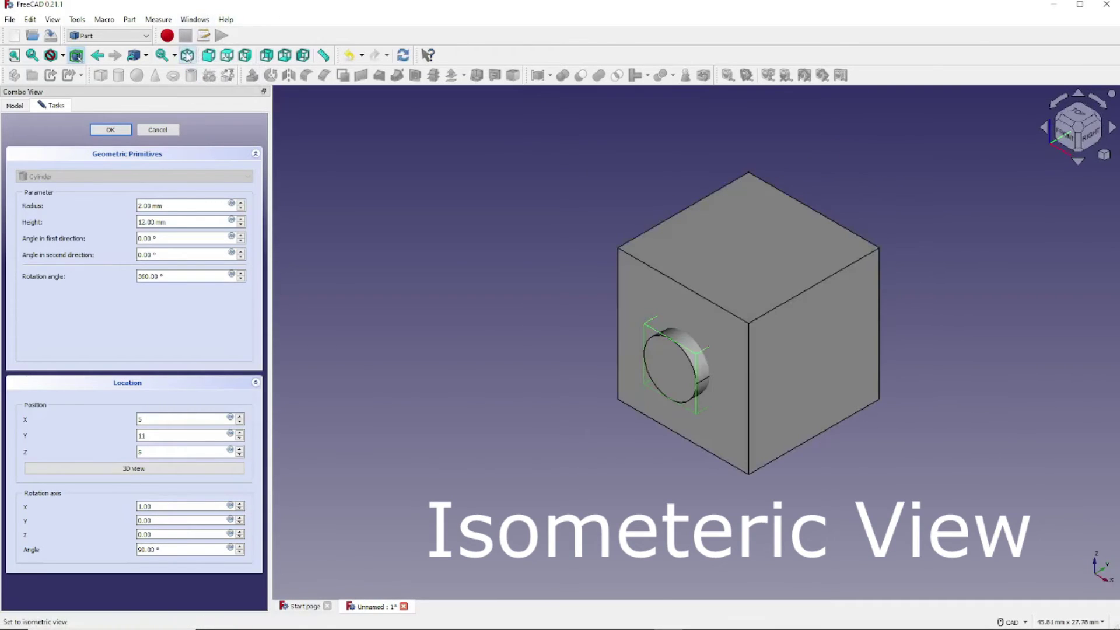
left_click(52, 21)
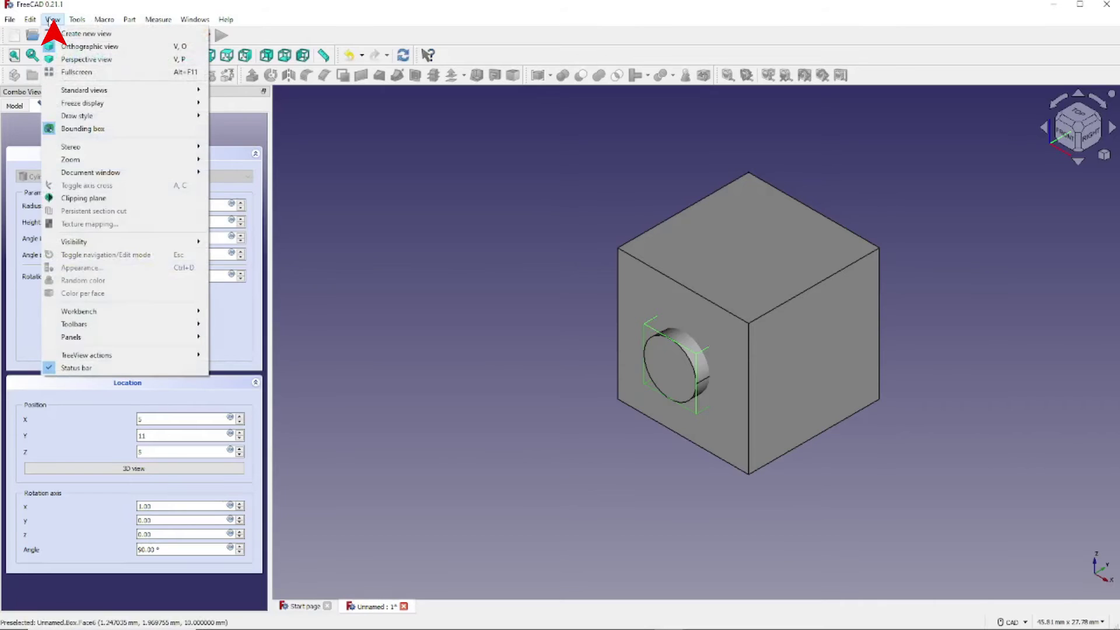
mouse_move(81, 91)
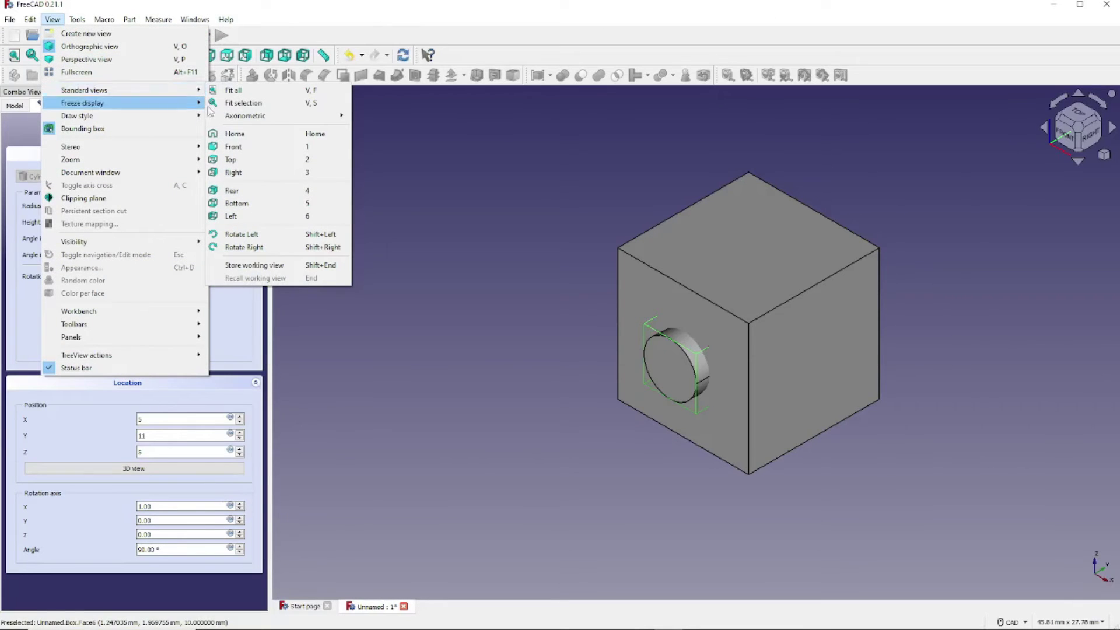
left_click(243, 103)
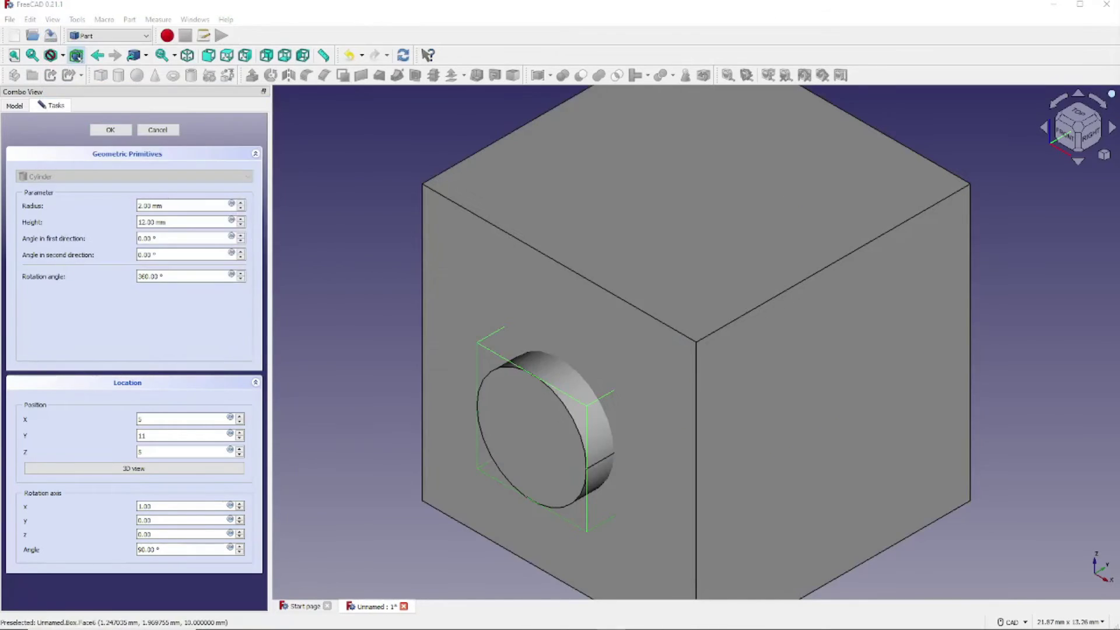
left_click(111, 131)
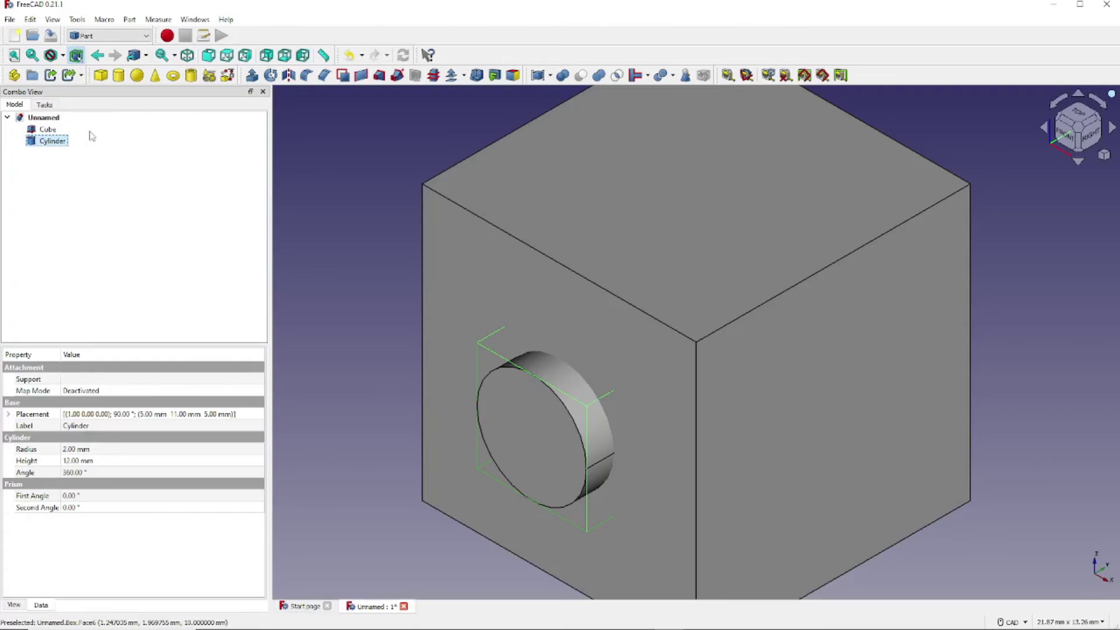
Step: Select Cube then Cylinder and apply Part Cut to bore the hole
left_click(38, 132)
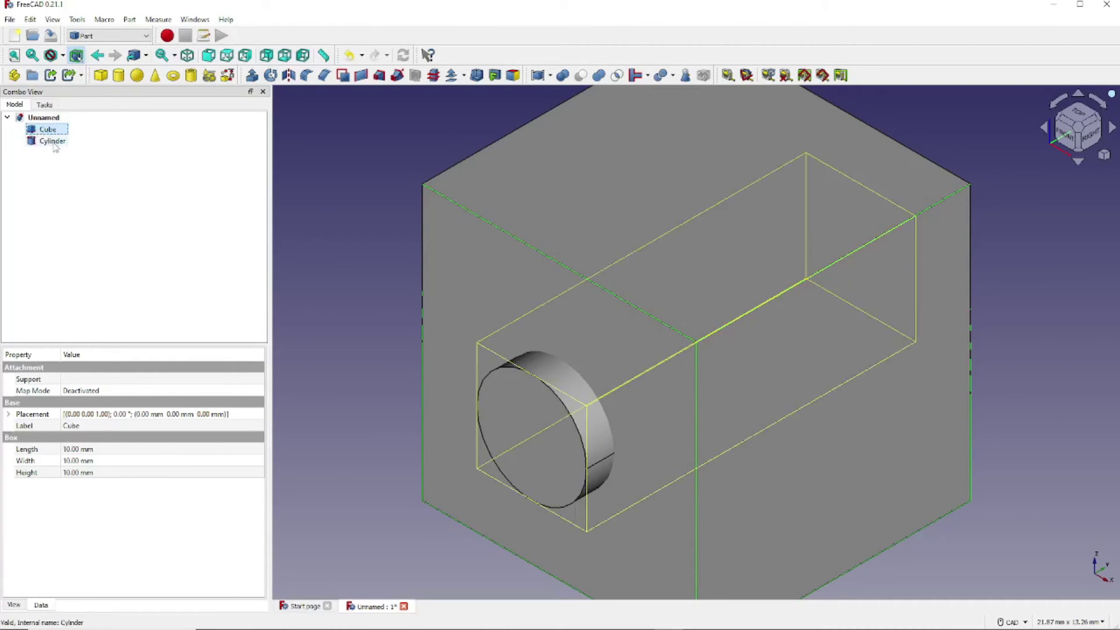
left_click(53, 142, "ctrl")
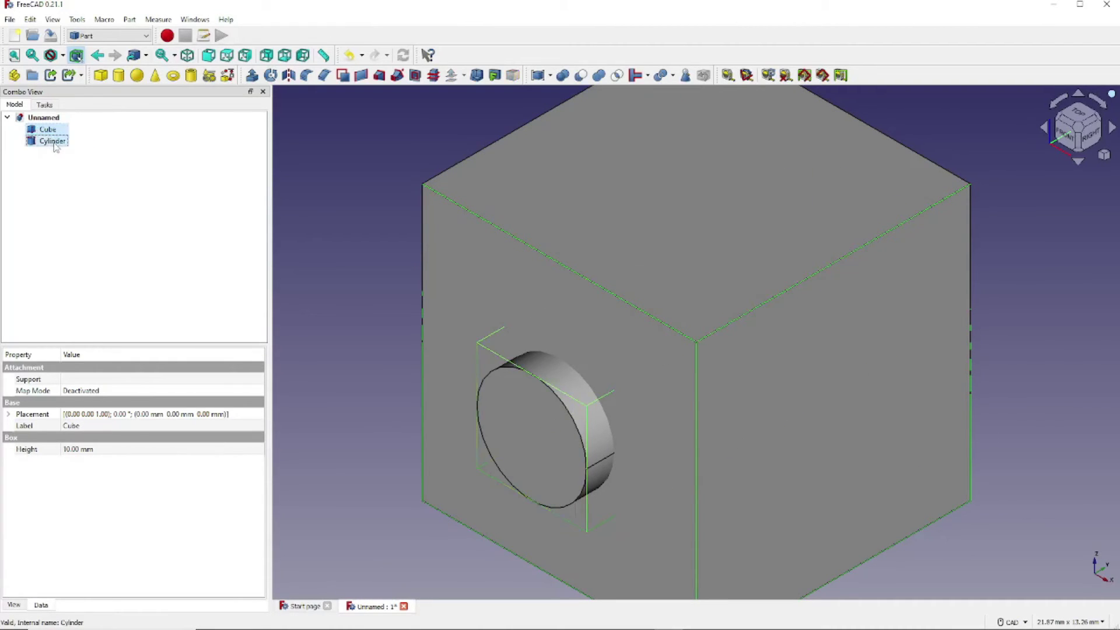
left_click(582, 76)
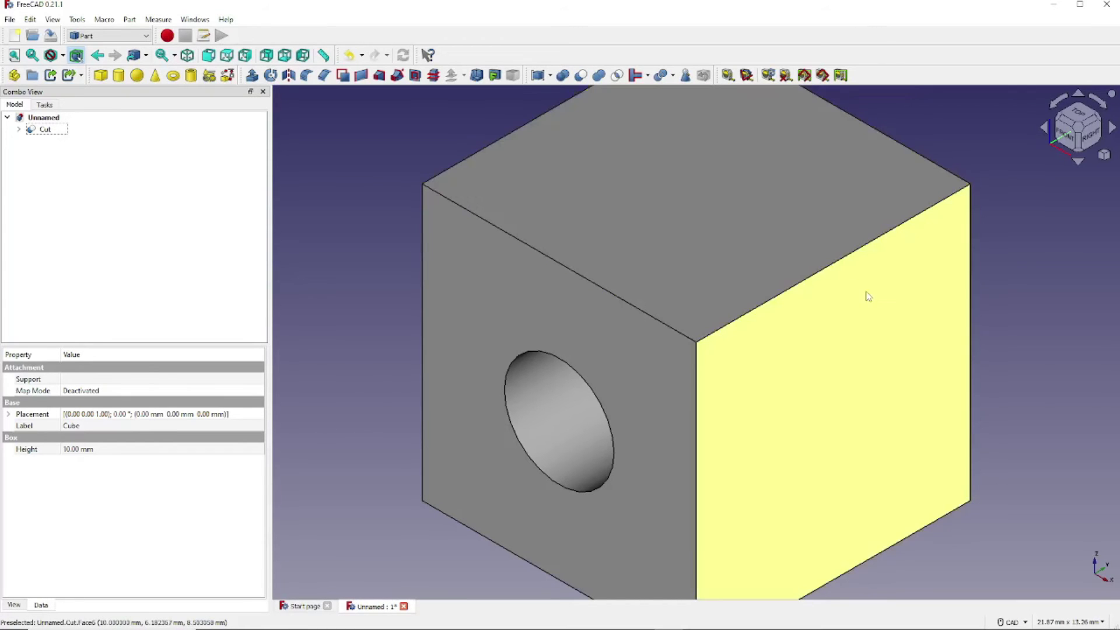
Step: Orbit and zoom to look straight through the hole, then apply Fit all
middle_click_drag(922, 348, 942, 305)
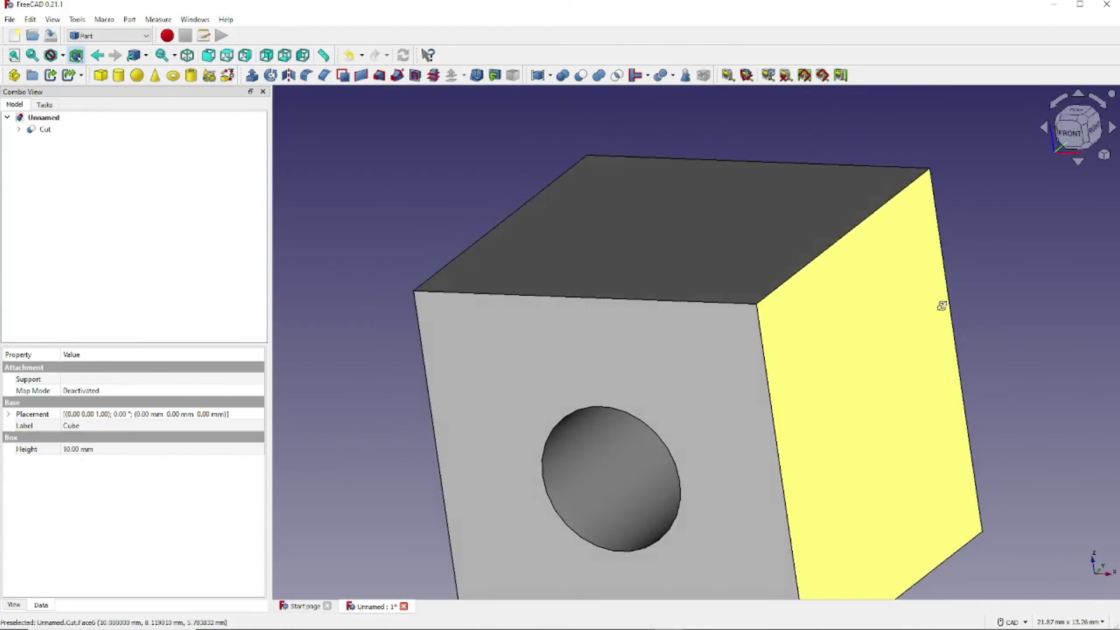
scroll(880, 287, "down", 1)
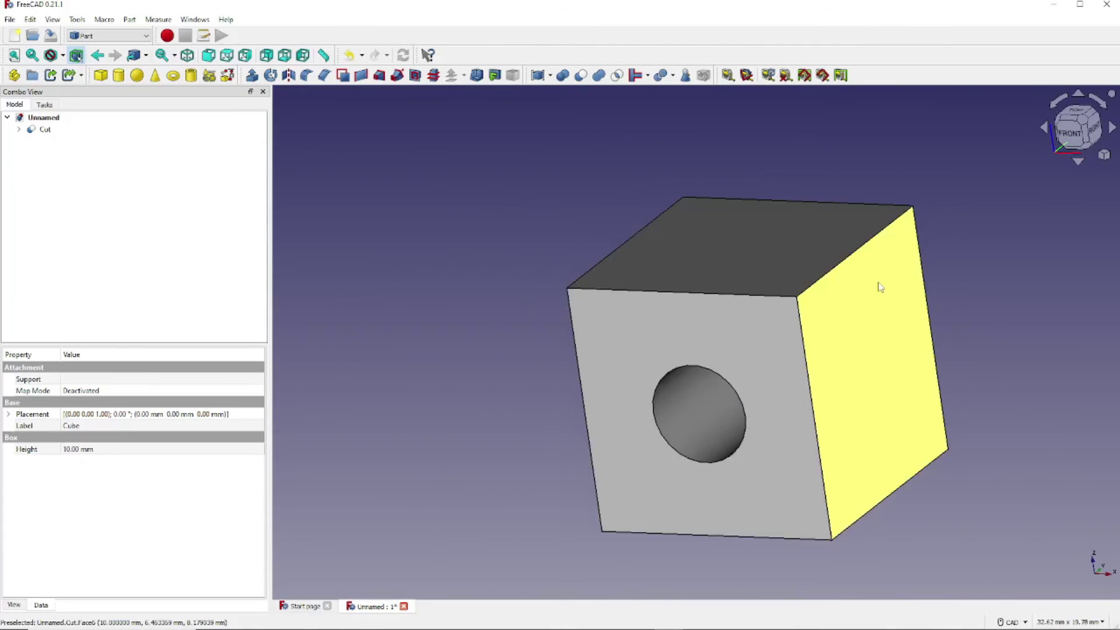
scroll(880, 287, "down", 1)
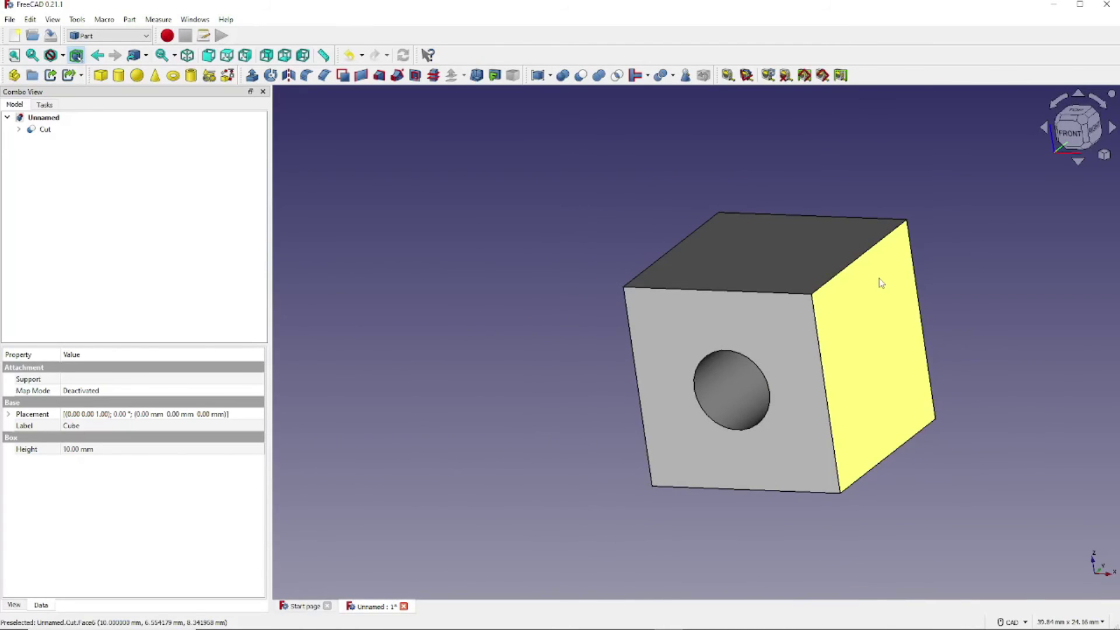
middle_click_drag(965, 302, 822, 289)
mouse_move(966, 296)
middle_mouse_down()
mouse_move(992, 275)
mouse_move(992, 257)
middle_mouse_up()
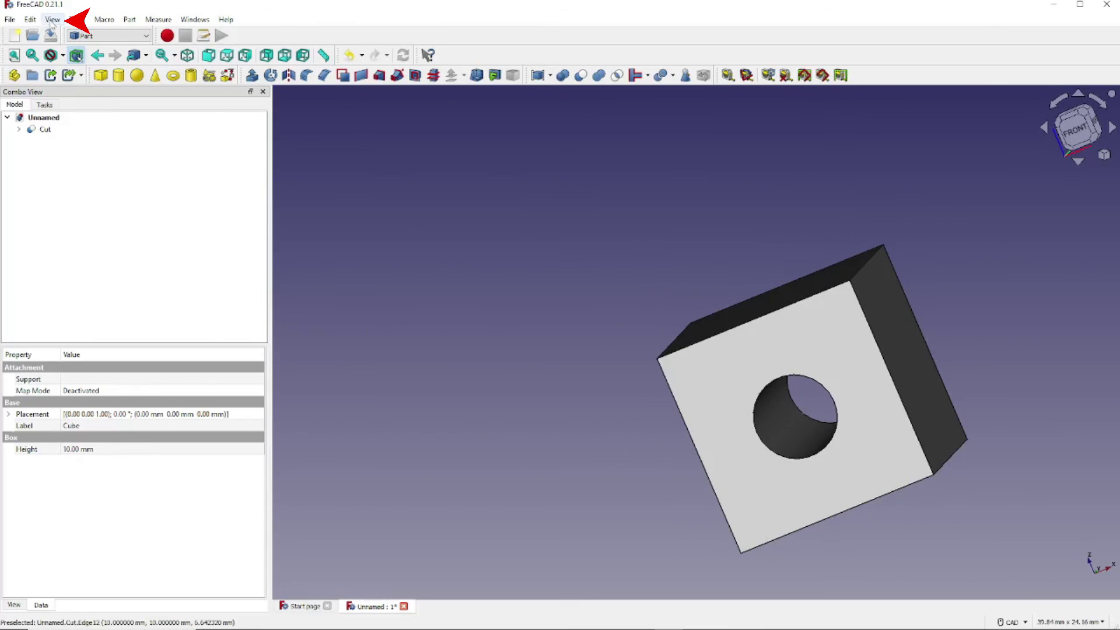
left_click(52, 19)
mouse_move(133, 92)
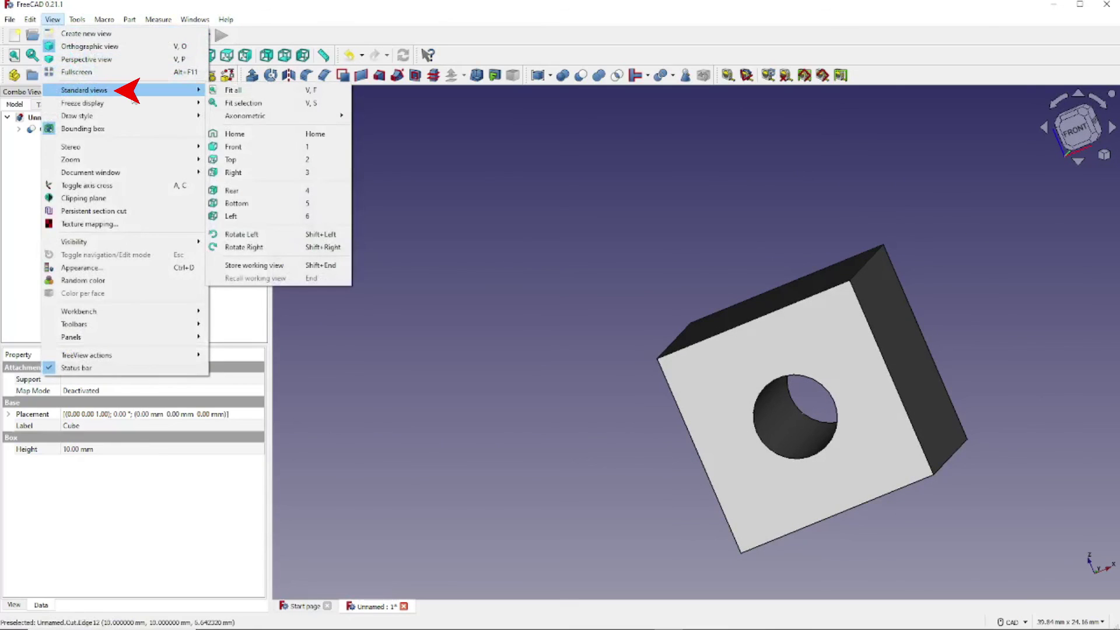
left_click(278, 91)
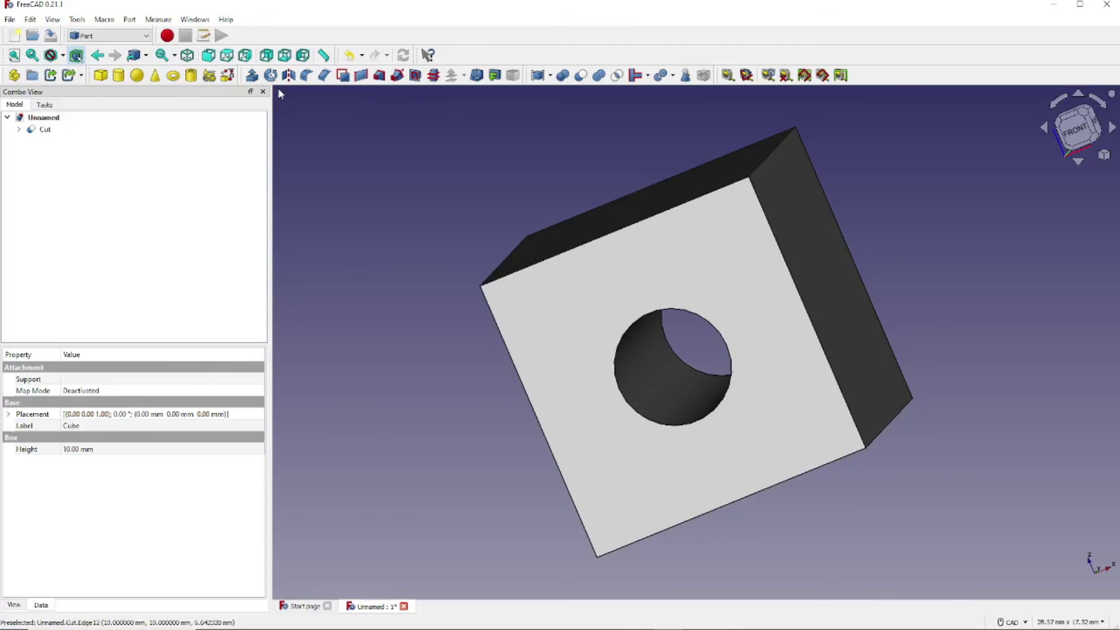